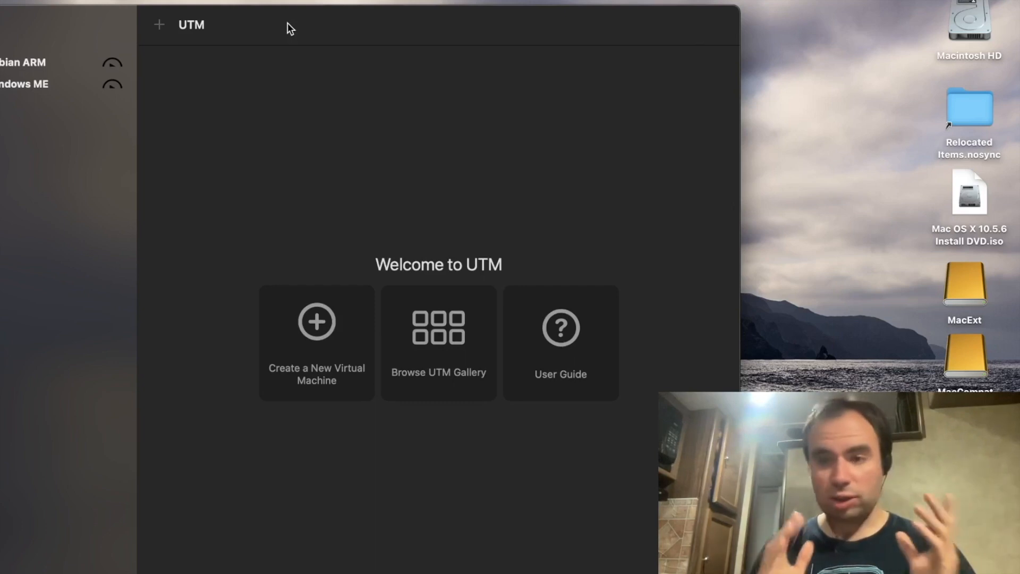
Step: Create a virtual machine named Mac OS Leopard with the Operating System icon style
{"action": "left_click_drag", "start_coordinate": [287, 24], "coordinate": [281, 24]}
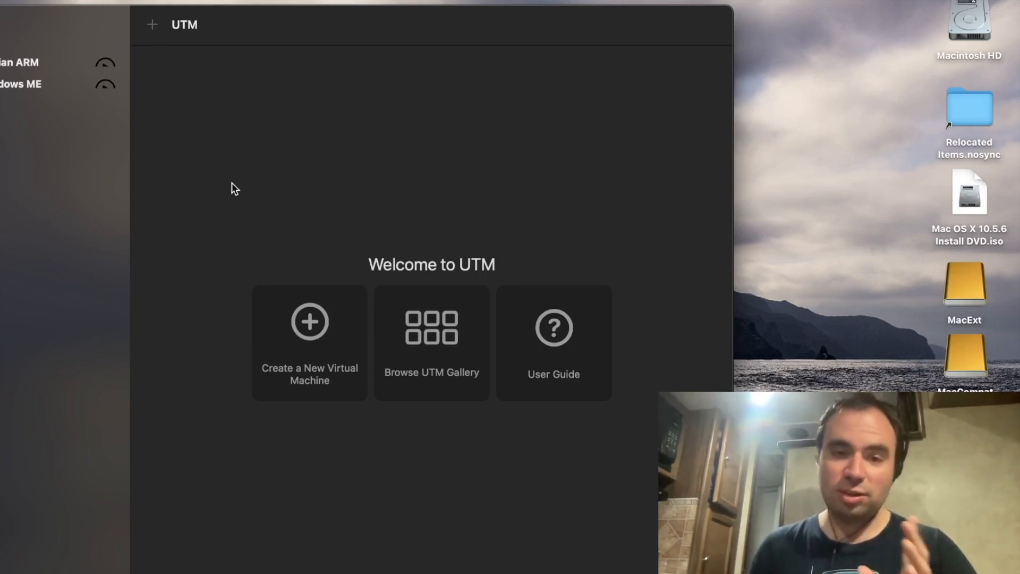
{"action": "left_click", "coordinate": [284, 307]}
{"action": "left_click_drag", "start_coordinate": [159, 192], "coordinate": [36, 187]}
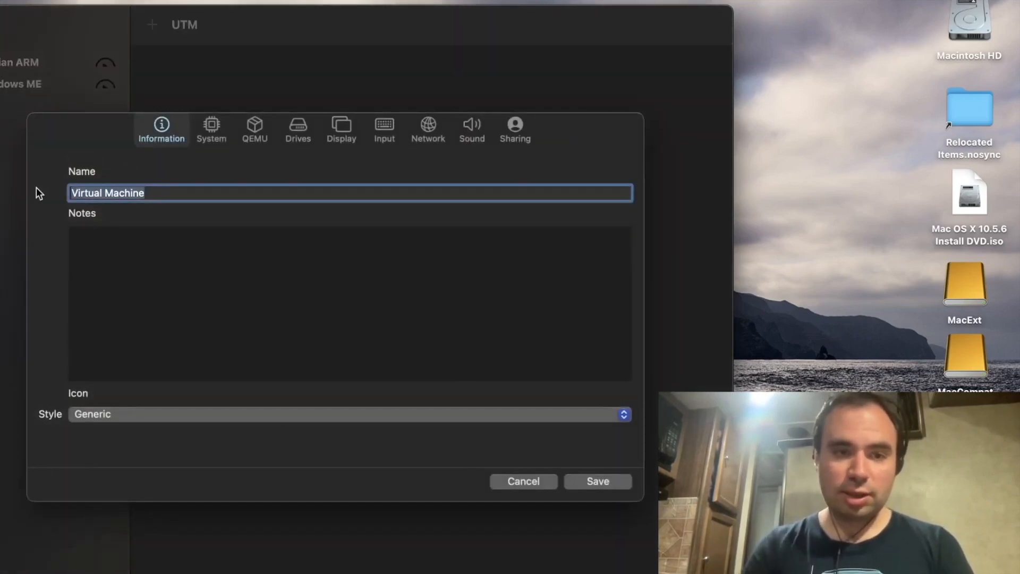
{"action": "type", "text": "Mac OS Leopard"}
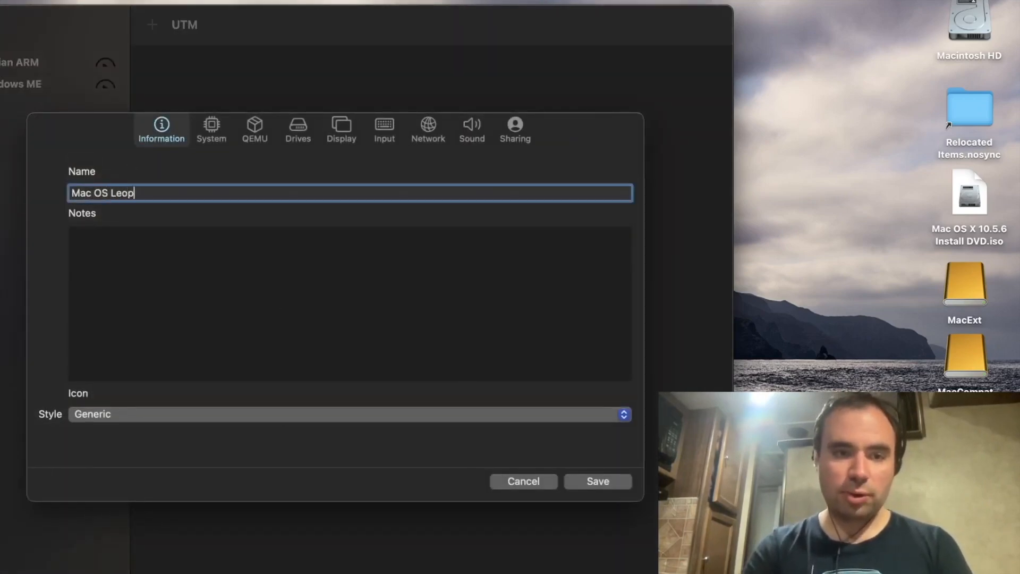
{"action": "left_click", "coordinate": [103, 414]}
{"action": "left_click", "coordinate": [104, 399]}
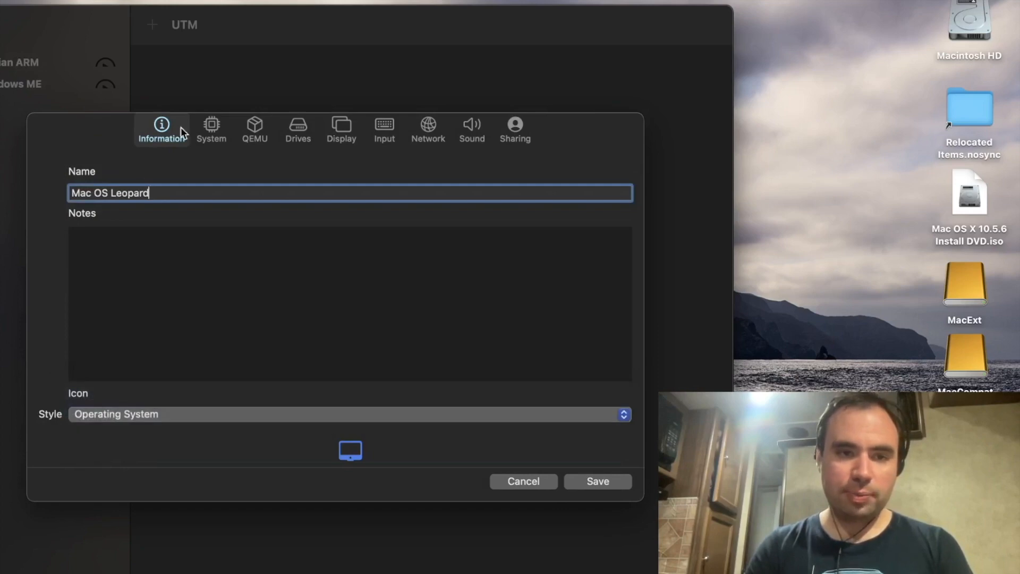
Step: Configure the virtual hardware with PowerPC architecture, the Mac99 based PowerMAC (mac99) system and 2048 MB of memory
{"action": "left_click", "coordinate": [210, 128]}
{"action": "left_click", "coordinate": [179, 192]}
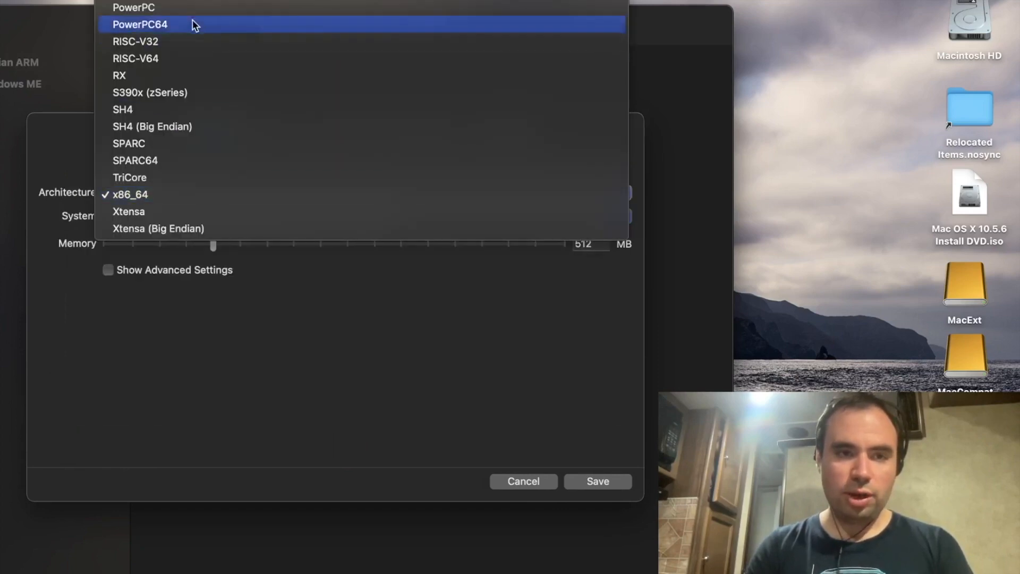
{"action": "left_click", "coordinate": [161, 126]}
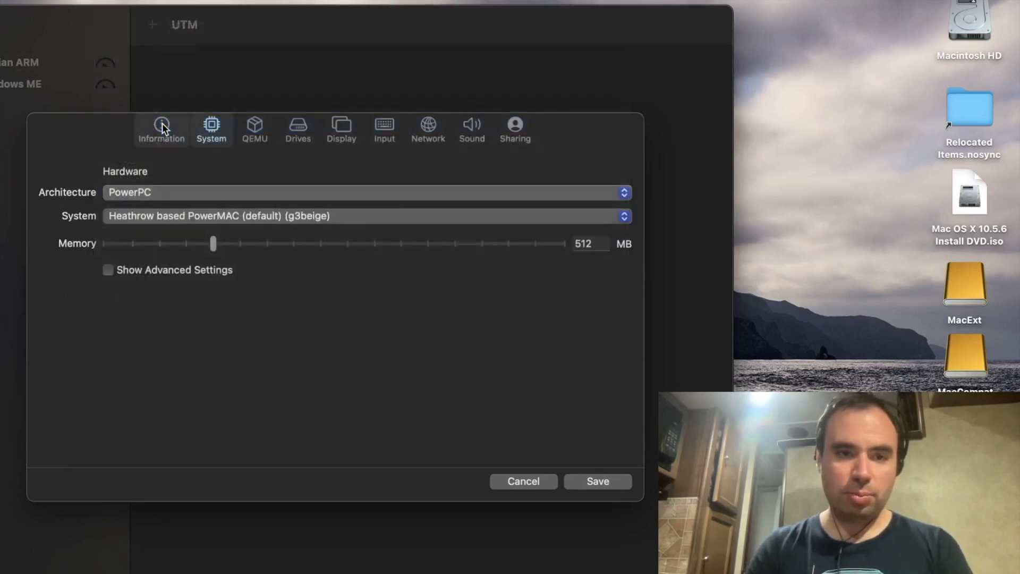
{"action": "left_click", "coordinate": [179, 214]}
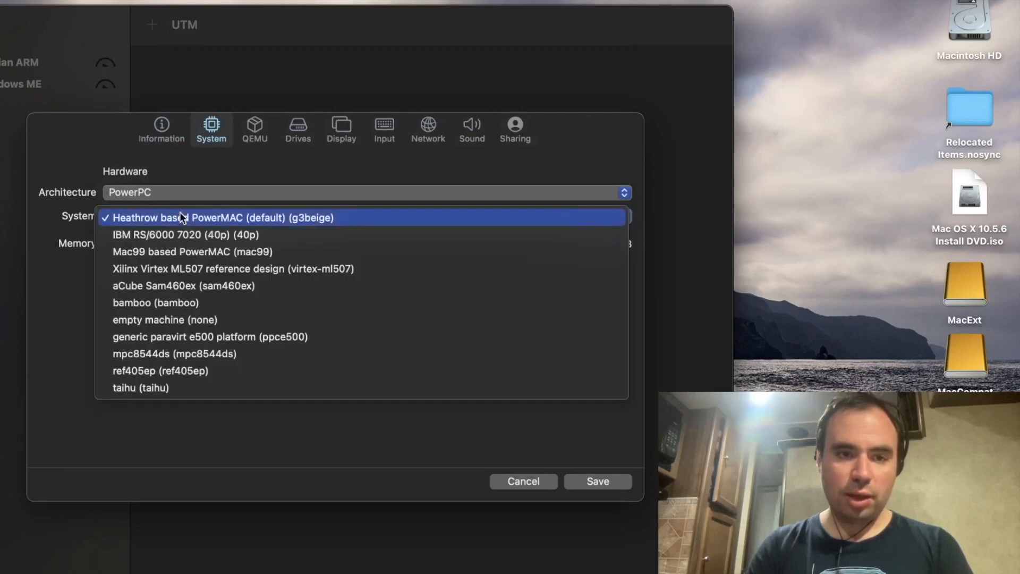
{"action": "left_click", "coordinate": [169, 253]}
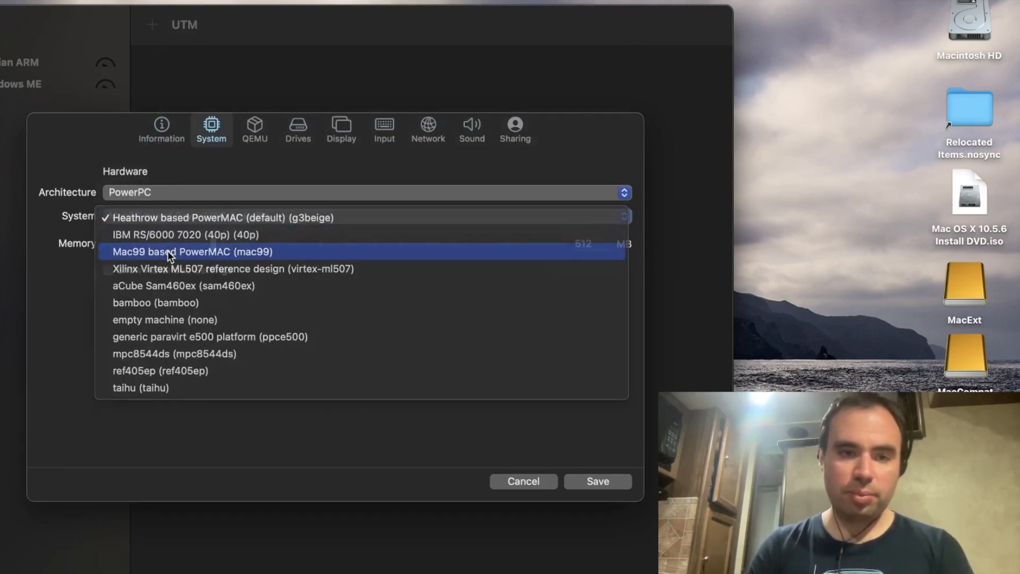
{"action": "left_click_drag", "start_coordinate": [214, 245], "coordinate": [312, 250]}
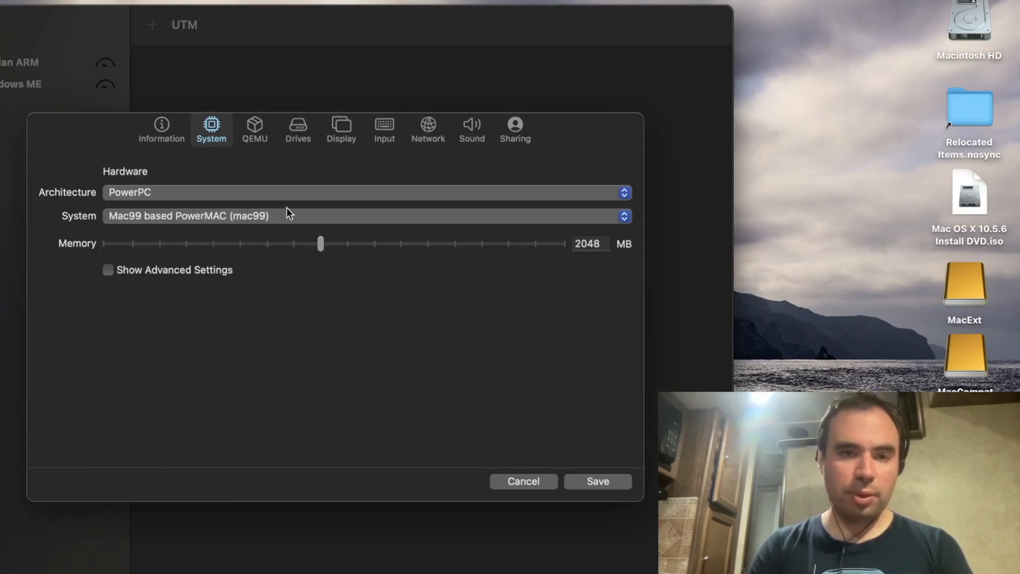
Step: Add a 25 GB non-removable IDE hard drive to the virtual machine
{"action": "left_click", "coordinate": [256, 133]}
{"action": "scroll", "coordinate": [237, 270], "scroll_direction": "down", "scroll_amount": 2}
{"action": "scroll", "coordinate": [250, 223], "scroll_direction": "up", "scroll_amount": 2}
{"action": "left_click", "coordinate": [297, 132]}
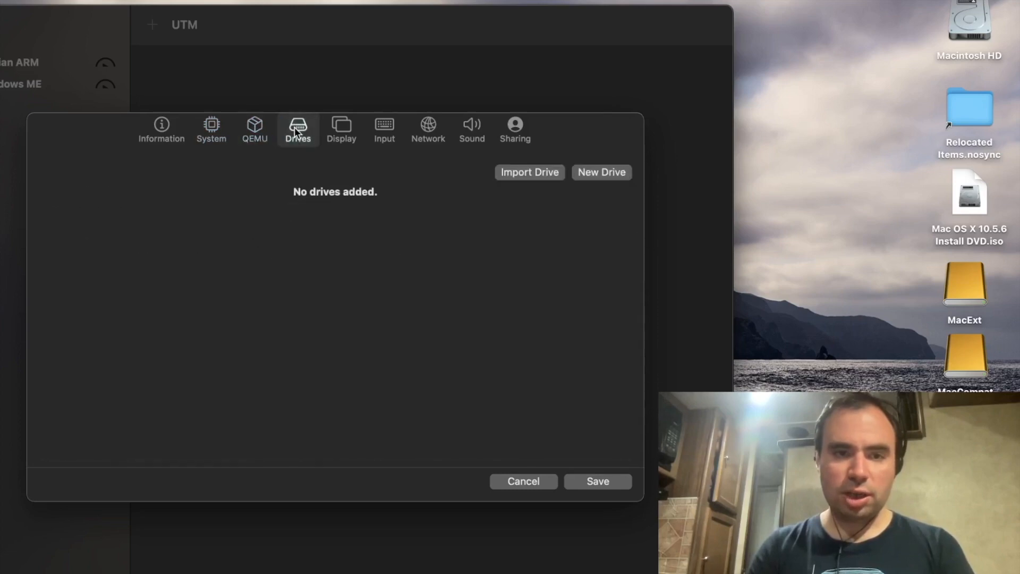
{"action": "left_click", "coordinate": [595, 175]}
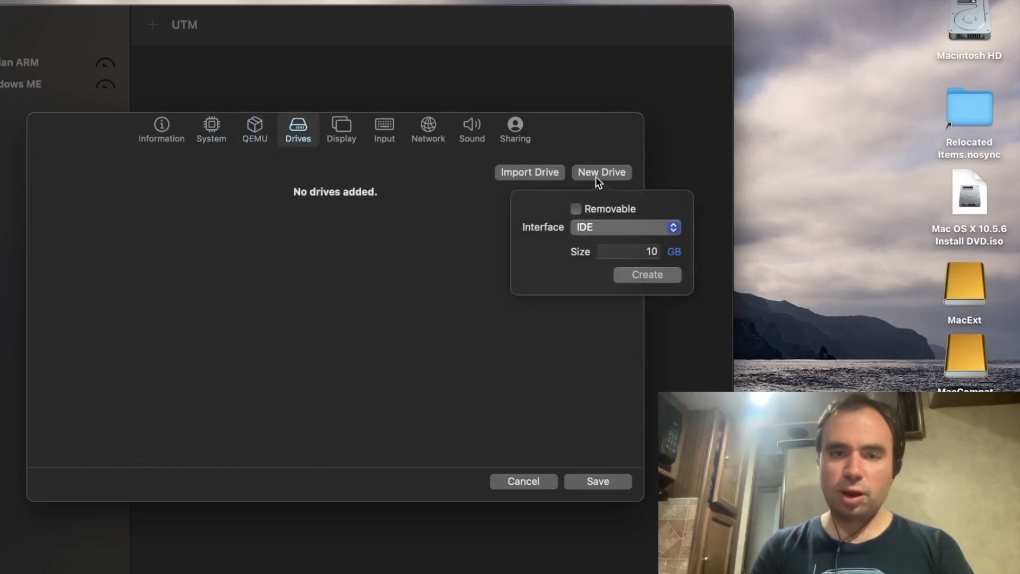
{"action": "double_click", "coordinate": [653, 248]}
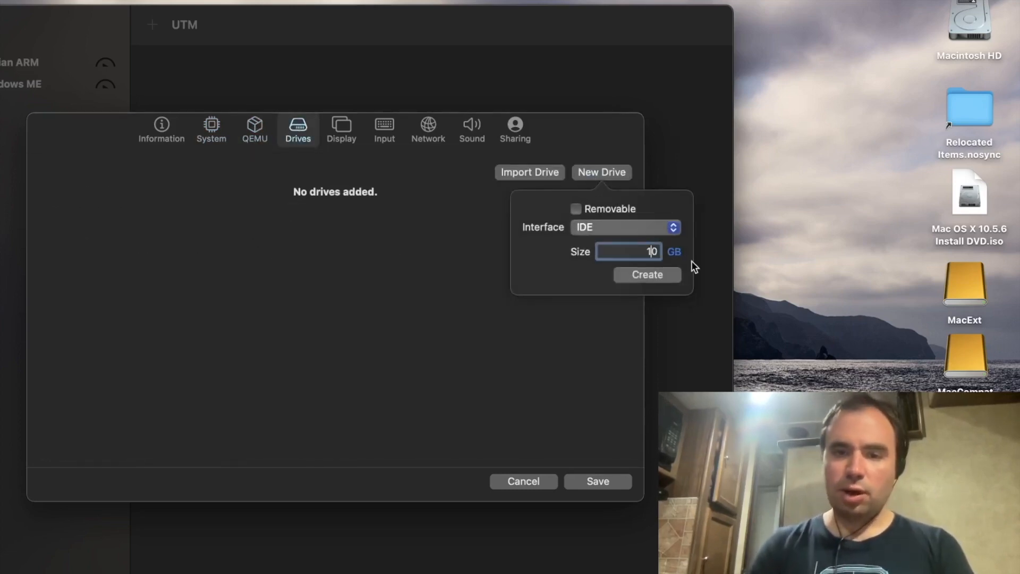
{"action": "type", "text": "25"}
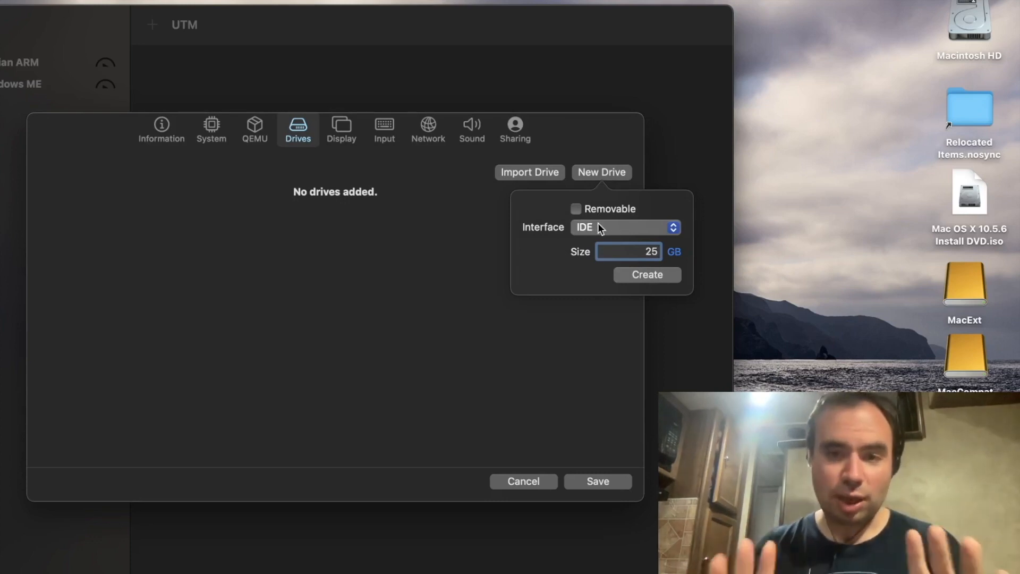
{"action": "left_click", "coordinate": [636, 275]}
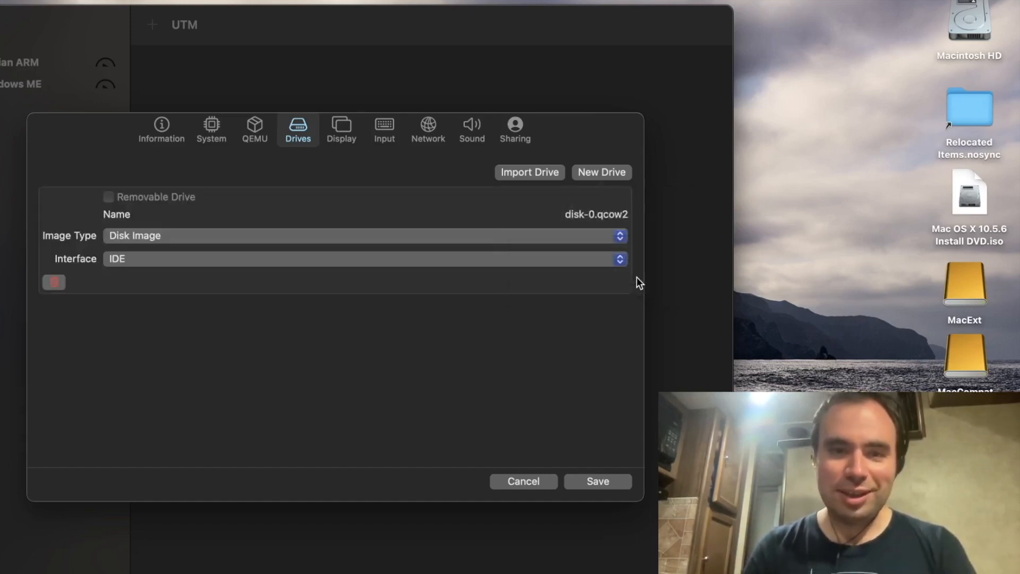
Step: Add a removable IDE CD/DVD drive and place it ahead of the hard disk in the drive order
{"action": "left_click", "coordinate": [602, 172]}
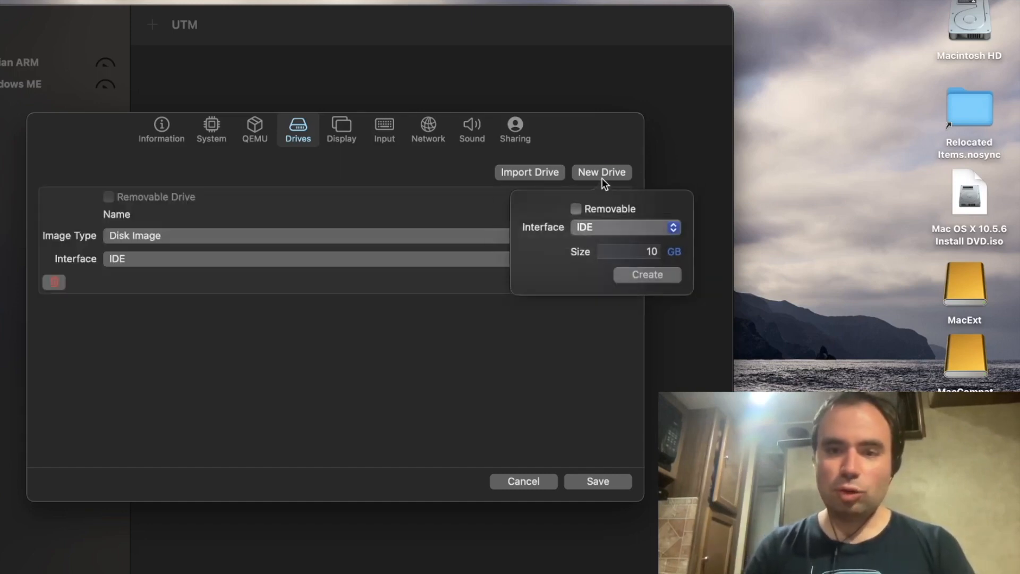
{"action": "left_click", "coordinate": [578, 209]}
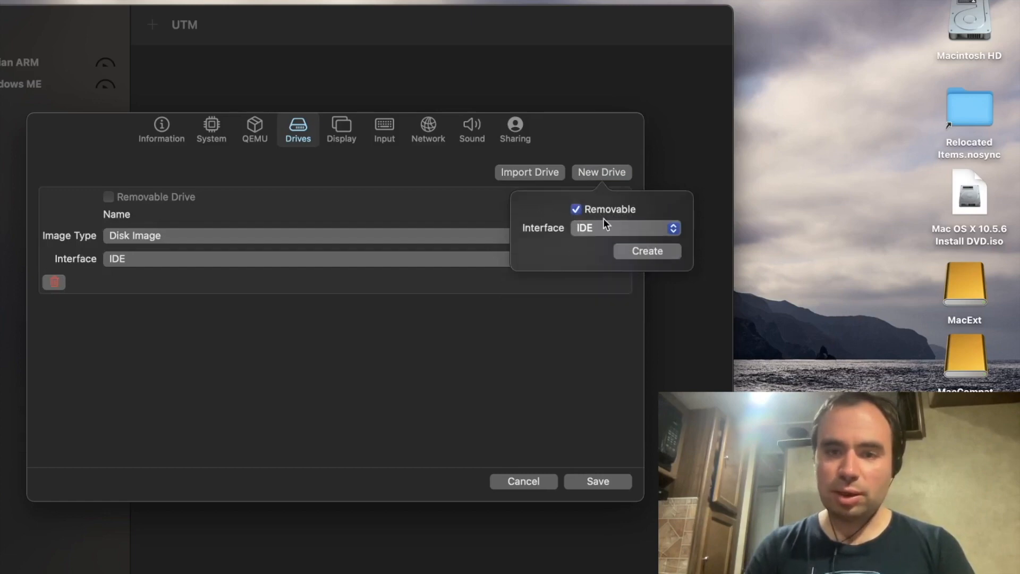
{"action": "left_click", "coordinate": [645, 252]}
{"action": "left_click", "coordinate": [618, 375]}
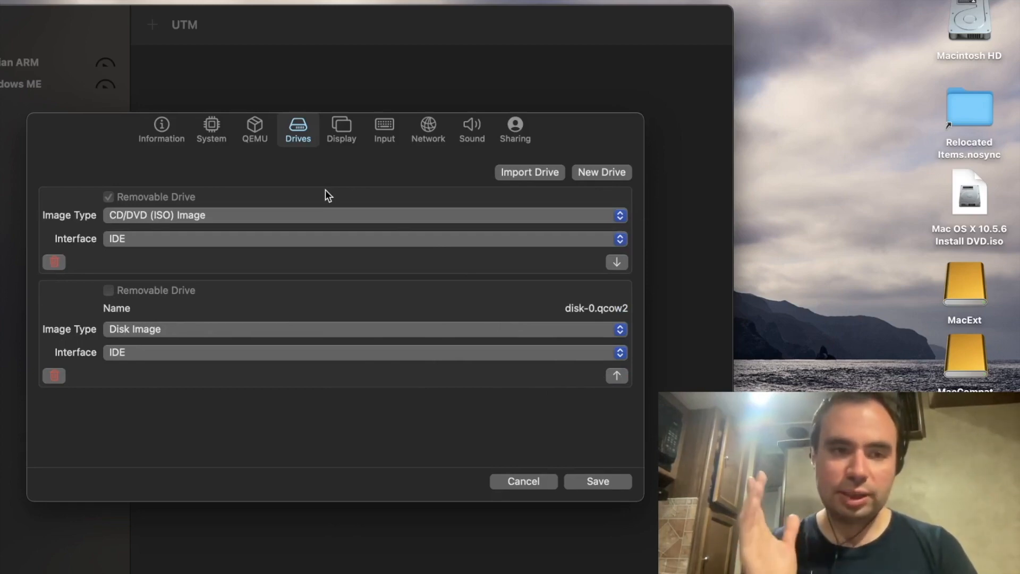
Step: Turn off clipboard sharing after reviewing the remaining device settings, and save the virtual machine configuration
{"action": "left_click", "coordinate": [352, 123]}
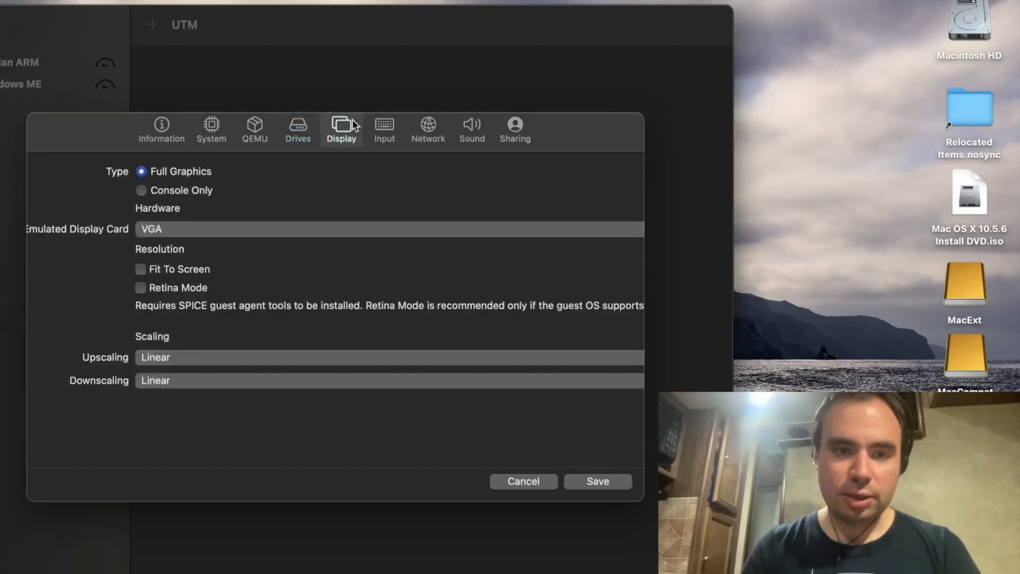
{"action": "left_click", "coordinate": [388, 125]}
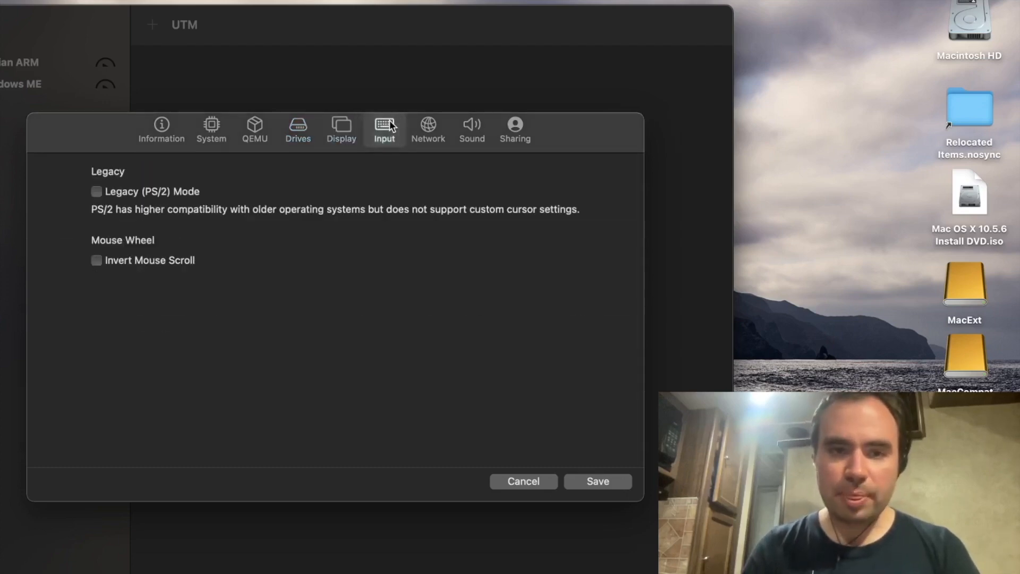
{"action": "left_click", "coordinate": [419, 127]}
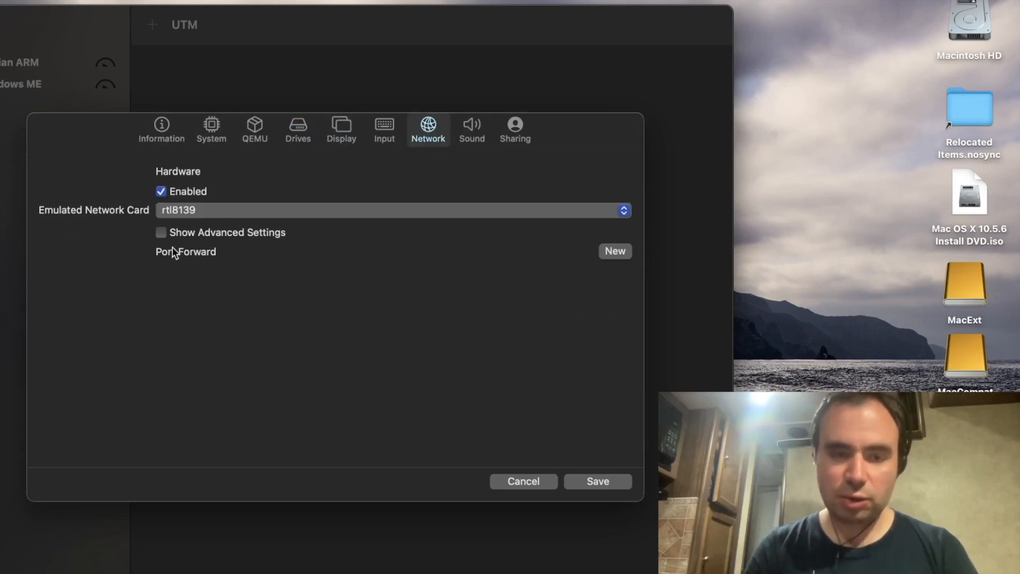
{"action": "left_click", "coordinate": [474, 139]}
{"action": "left_click", "coordinate": [314, 192]}
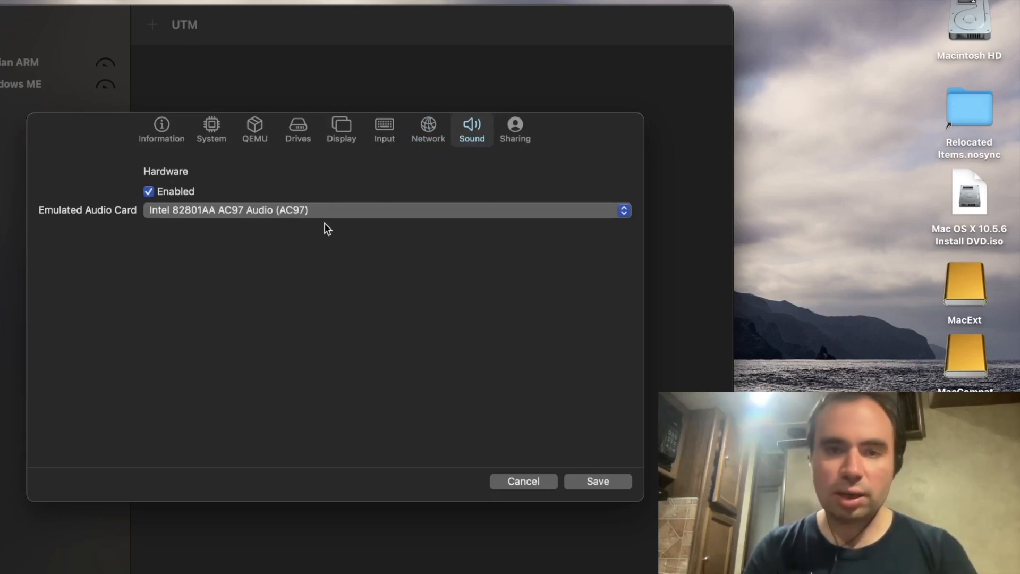
{"action": "left_click", "coordinate": [516, 129]}
{"action": "left_click", "coordinate": [218, 191]}
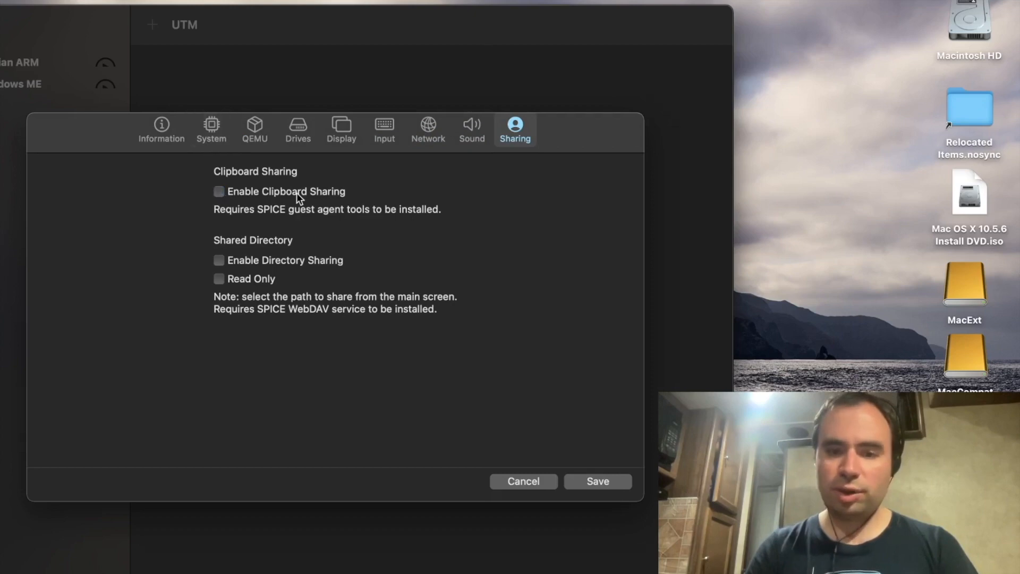
{"action": "left_click", "coordinate": [170, 133]}
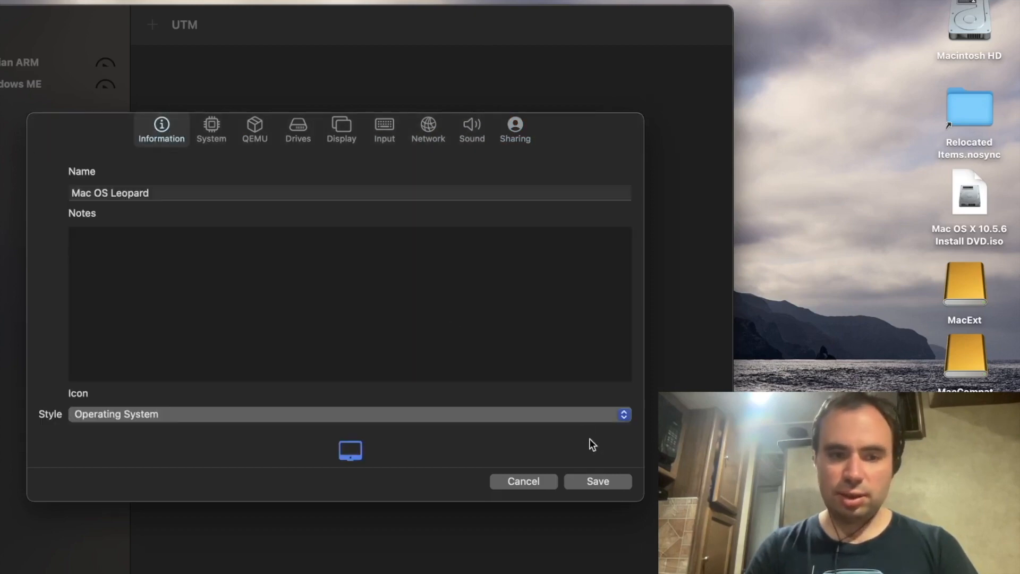
{"action": "left_click", "coordinate": [595, 482]}
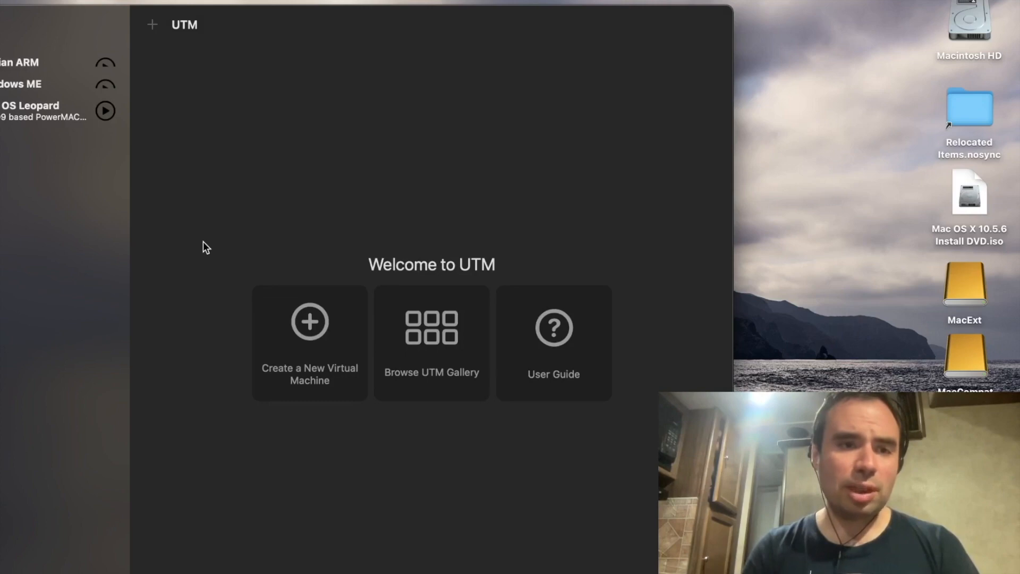
Step: Try to start the Mac OS Leopard virtual machine
{"action": "left_click", "coordinate": [25, 114]}
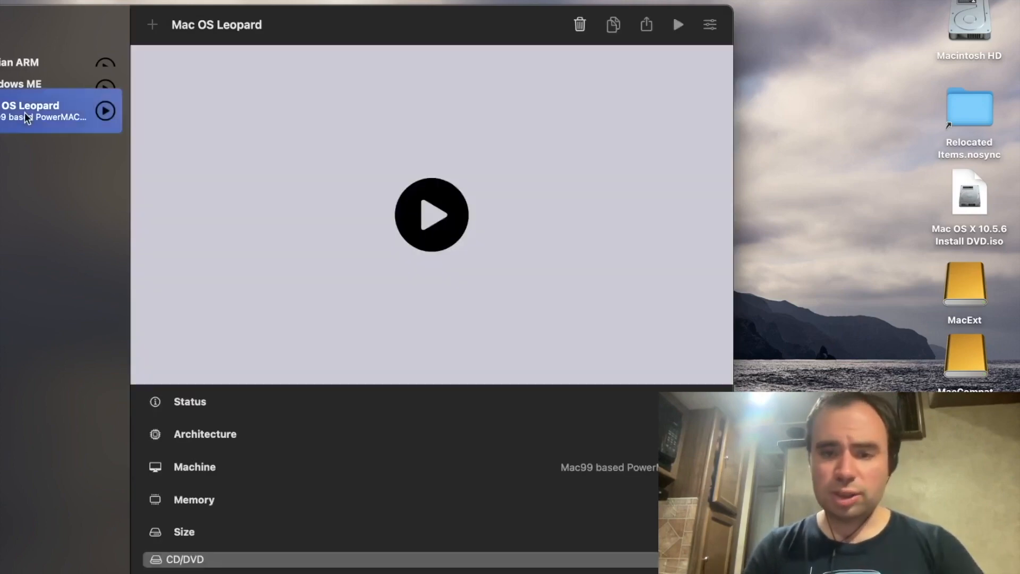
{"action": "left_click", "coordinate": [444, 214]}
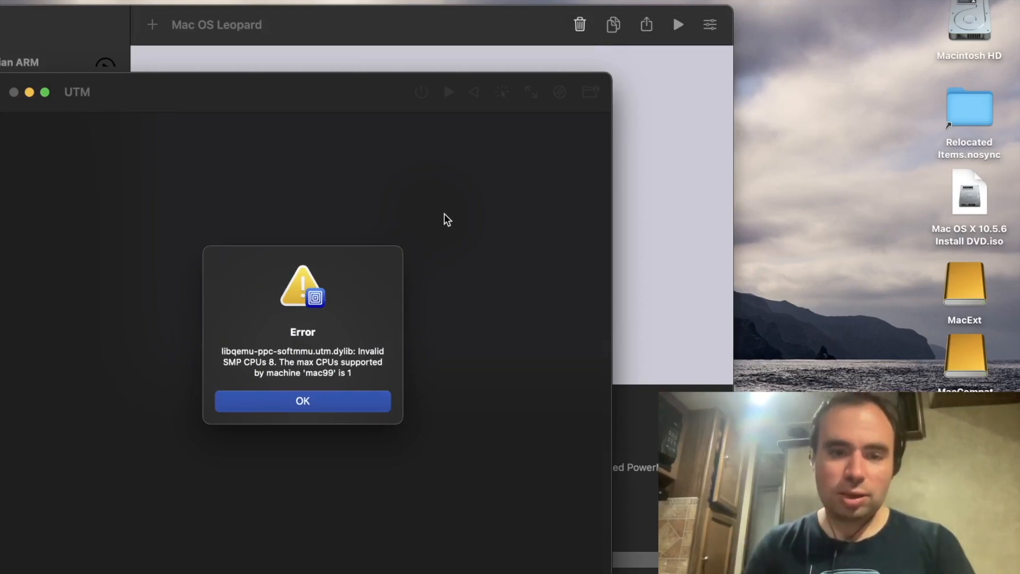
{"action": "left_click", "coordinate": [361, 406]}
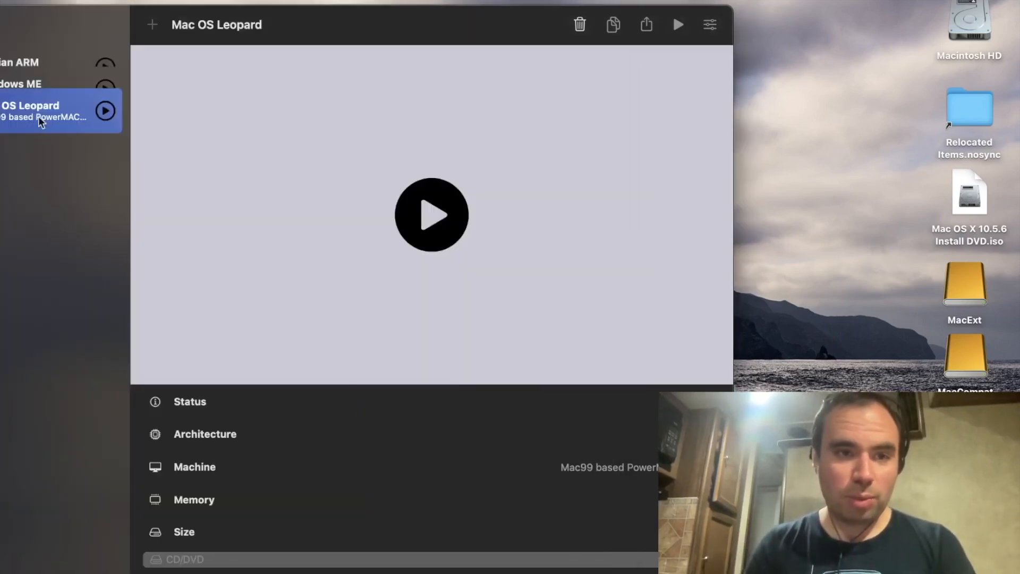
Step: Set the Mac OS Leopard virtual machine to 1 CPU core in its advanced system settings and save
{"action": "right_click", "coordinate": [20, 114]}
{"action": "left_click", "coordinate": [35, 140]}
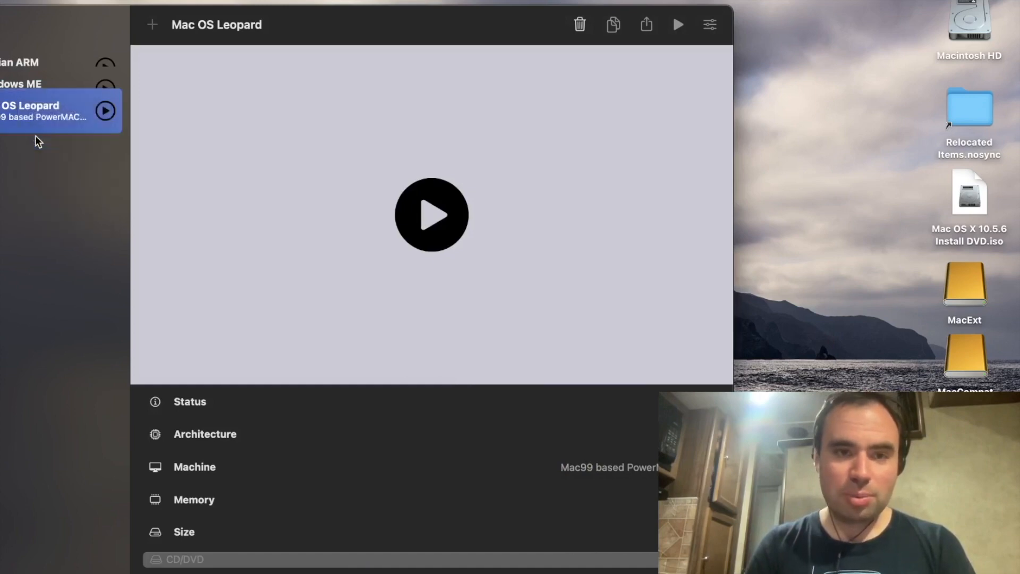
{"action": "left_click", "coordinate": [220, 130]}
{"action": "left_click", "coordinate": [148, 270]}
{"action": "scroll", "coordinate": [85, 284], "scroll_direction": "down", "scroll_amount": 2}
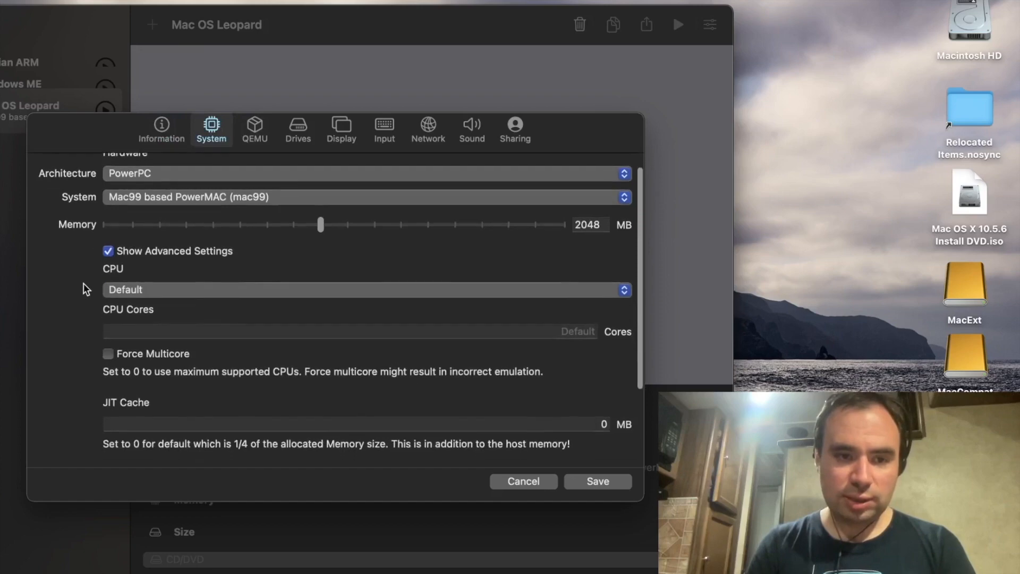
{"action": "left_click", "coordinate": [160, 319]}
{"action": "type", "text": "1"}
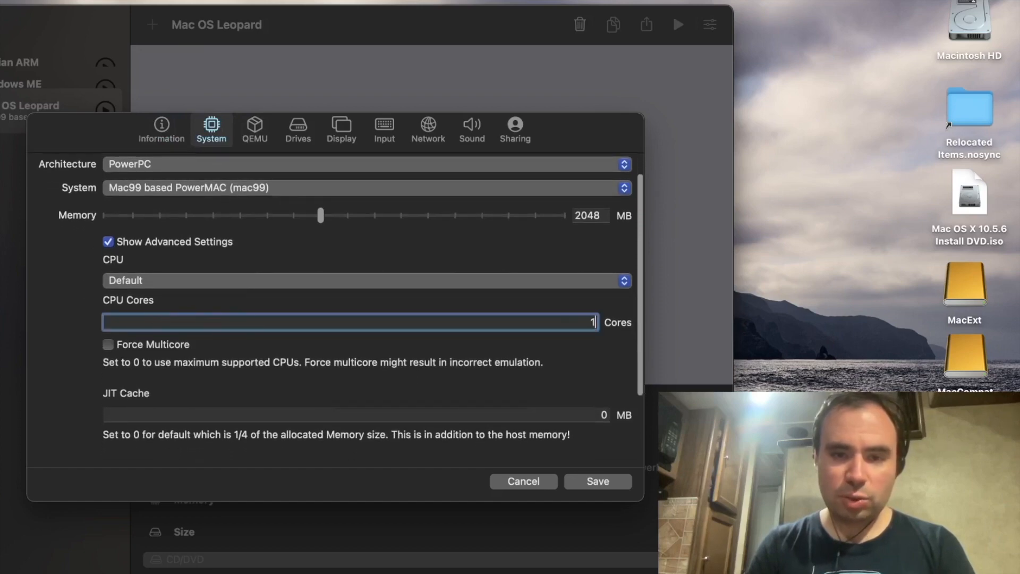
{"action": "key", "text": "Return"}
Step: Start the virtual machine and boot it with Mac OS X 10.5.6 Install DVD.iso loaded in its CD/DVD drive
{"action": "left_click", "coordinate": [440, 200]}
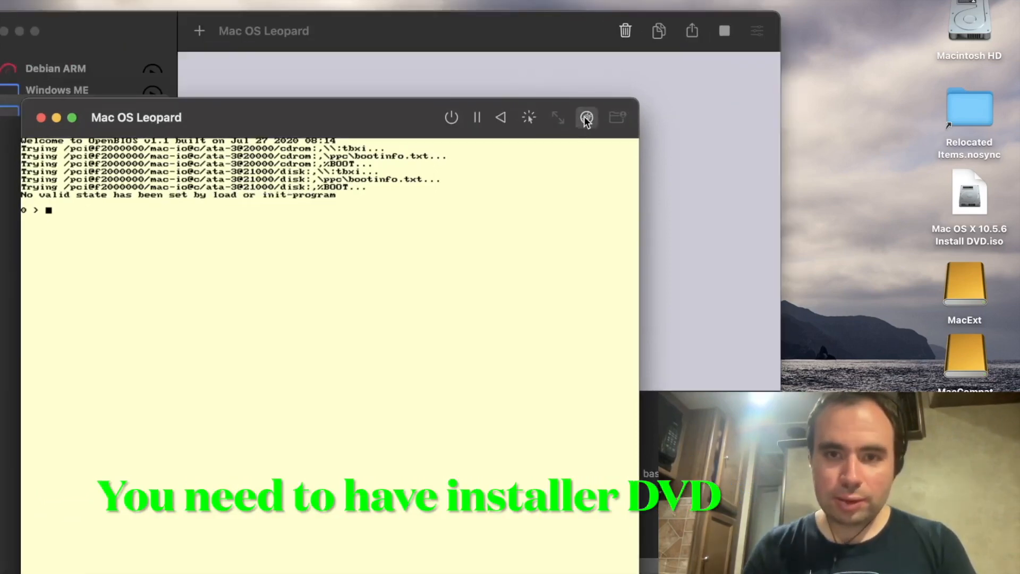
{"action": "left_click", "coordinate": [586, 120]}
{"action": "left_click", "coordinate": [789, 135]}
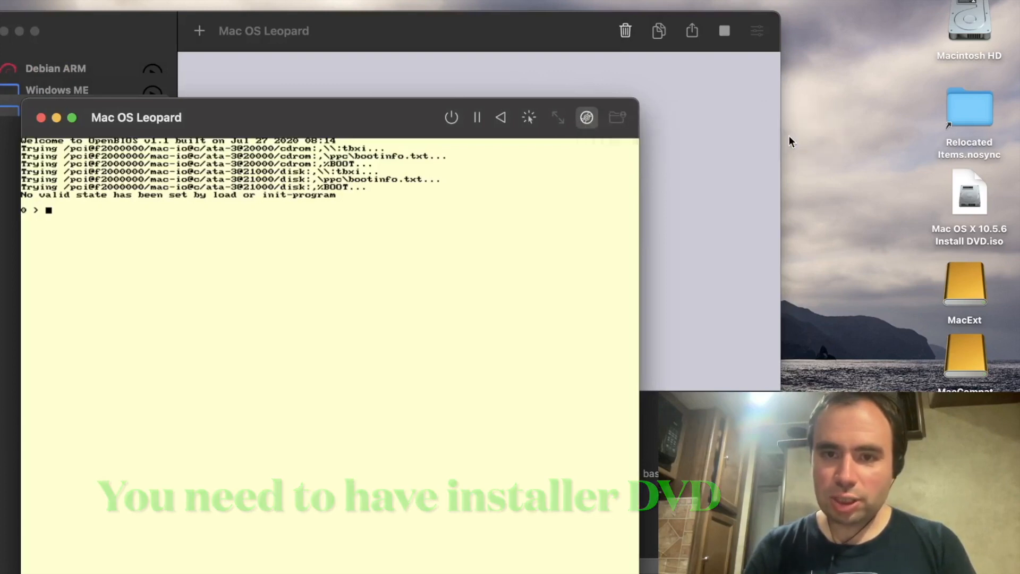
{"action": "left_click", "coordinate": [264, 236]}
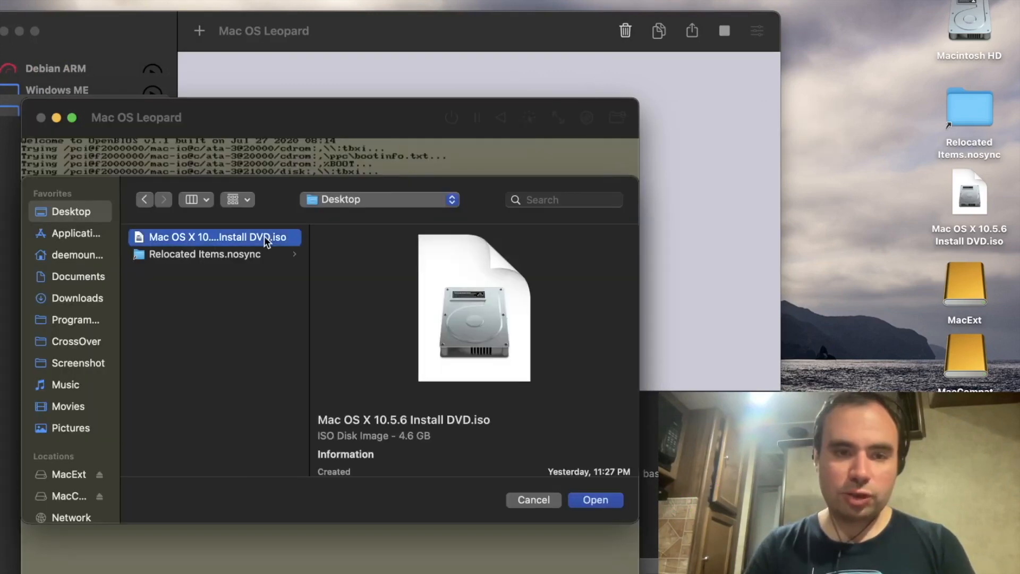
{"action": "left_click", "coordinate": [611, 501]}
{"action": "left_click_drag", "start_coordinate": [391, 106], "coordinate": [407, 102]}
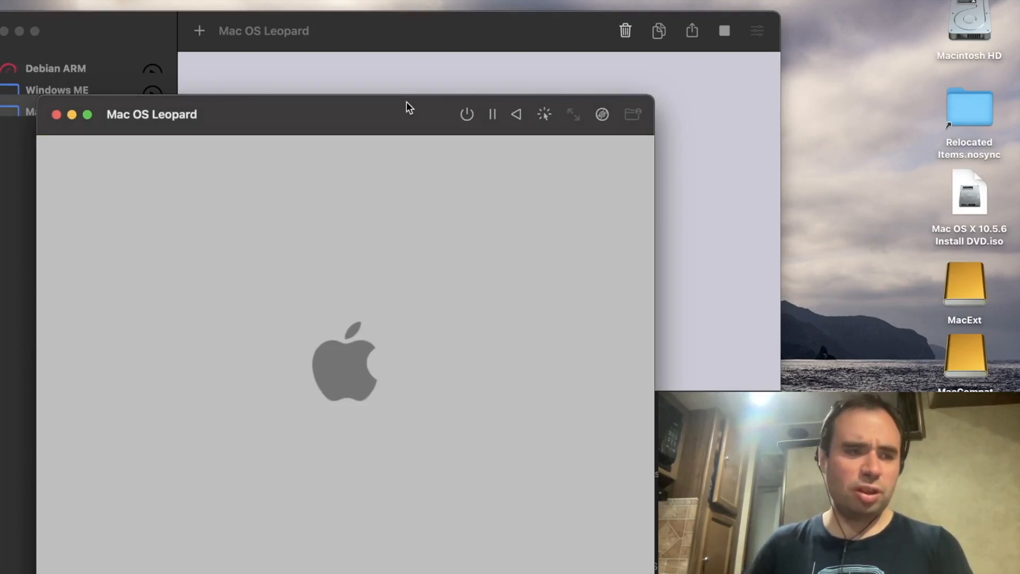
{"action": "left_click_drag", "start_coordinate": [407, 102], "coordinate": [352, 61]}
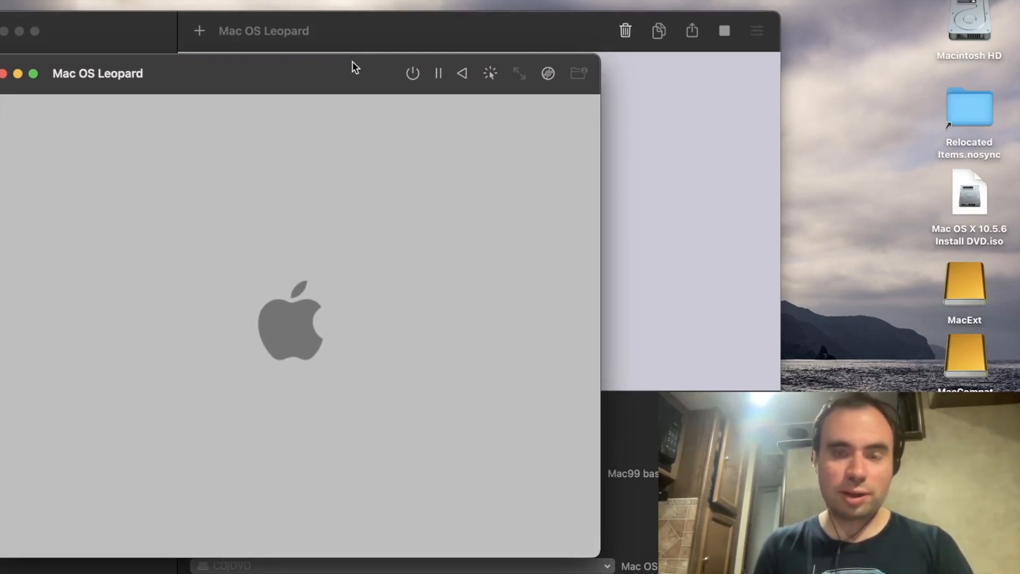
Step: Allow QEMULauncher's network connection in the LuLu alert and dismiss the virtual machine's error dialog
{"action": "left_click_drag", "start_coordinate": [352, 61], "coordinate": [335, 56]}
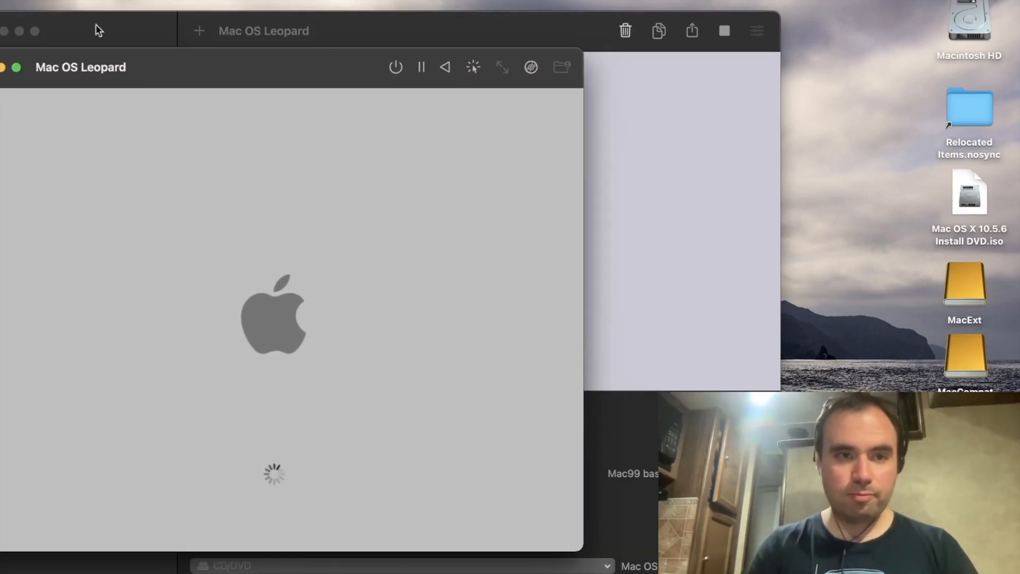
{"action": "double_click", "coordinate": [336, 56]}
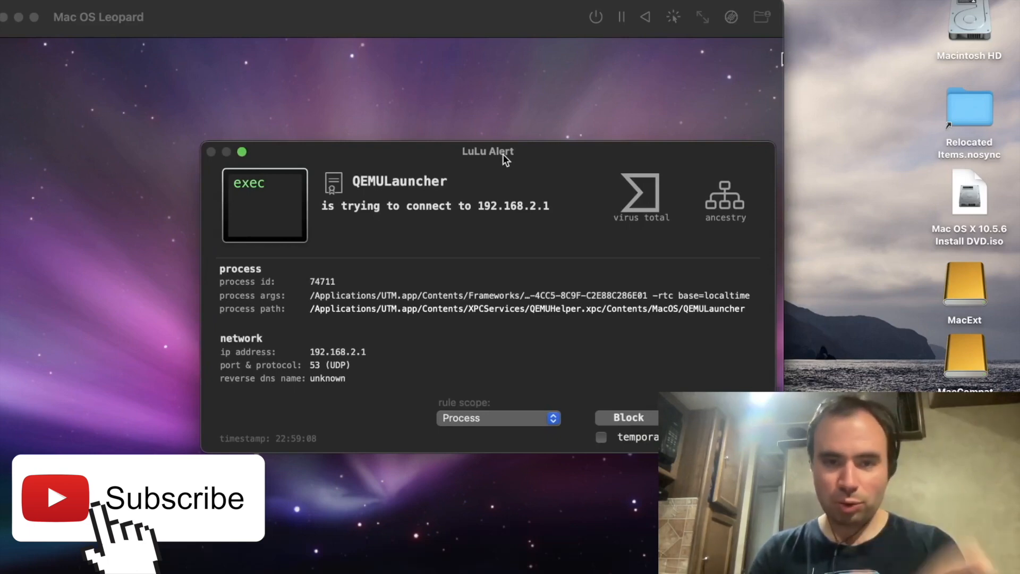
{"action": "left_click", "coordinate": [714, 418]}
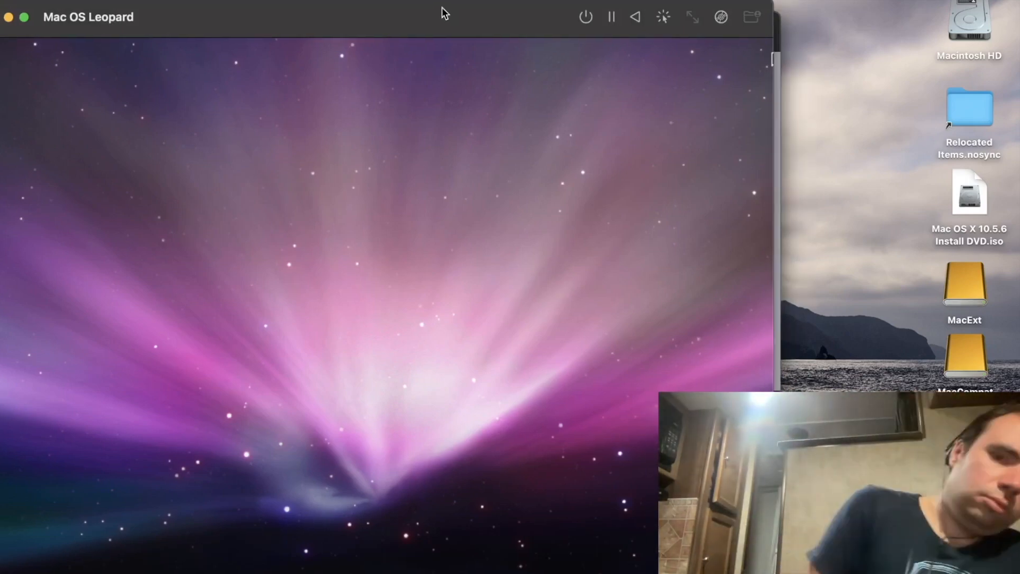
{"action": "left_click_drag", "start_coordinate": [510, 21], "coordinate": [501, 6]}
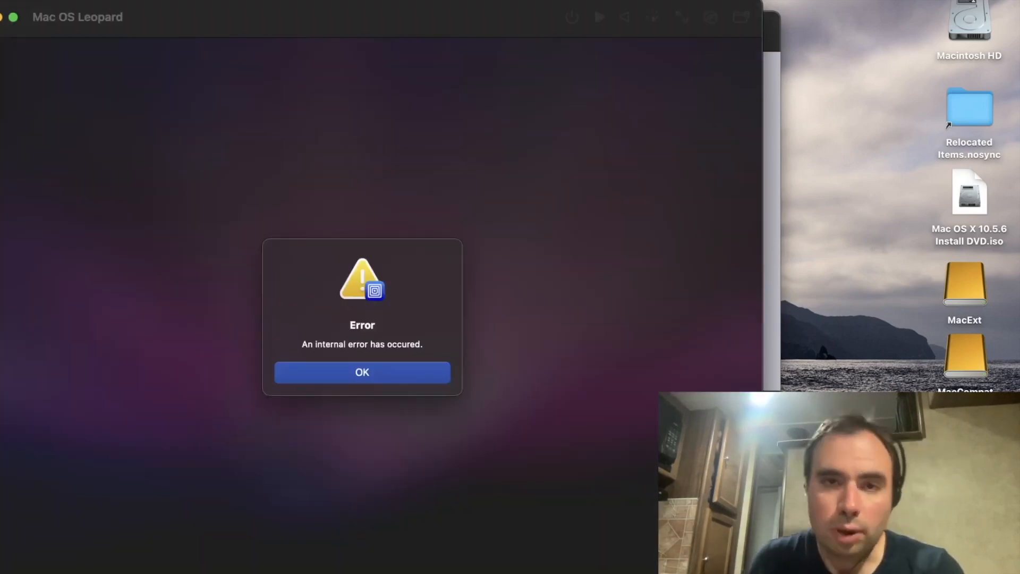
{"action": "key", "text": "Return"}
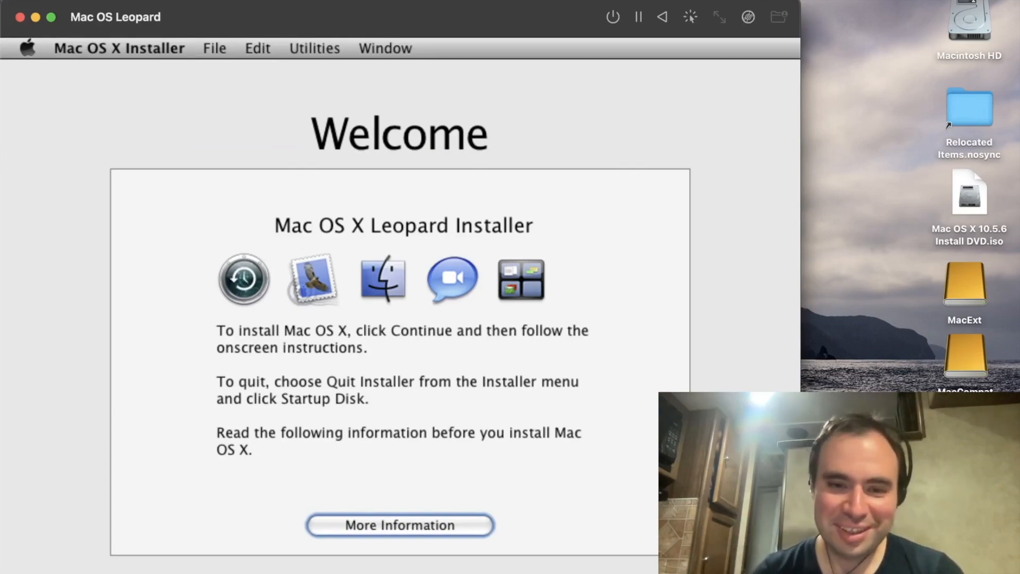
Step: Continue past the installer's welcome page, agreeing to the software license, and open Disk Utility from the destination page
{"action": "left_click", "coordinate": [643, 572]}
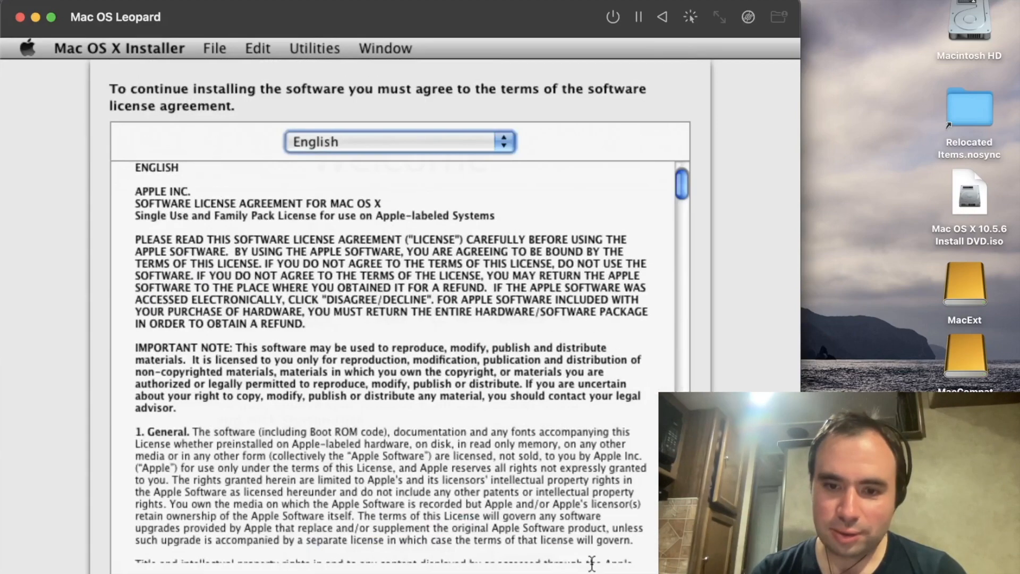
{"action": "left_click", "coordinate": [640, 573]}
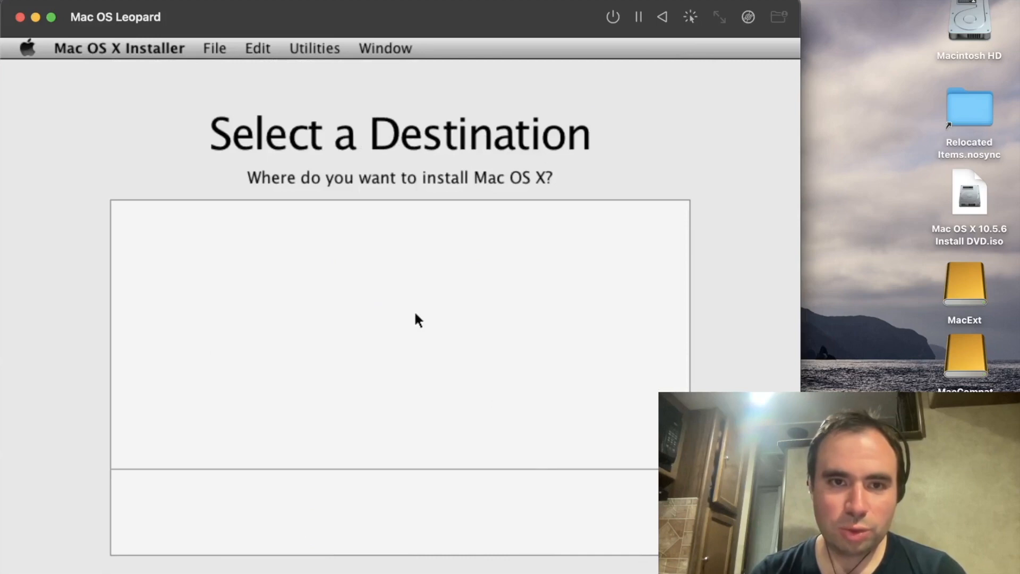
{"action": "left_click", "coordinate": [324, 49]}
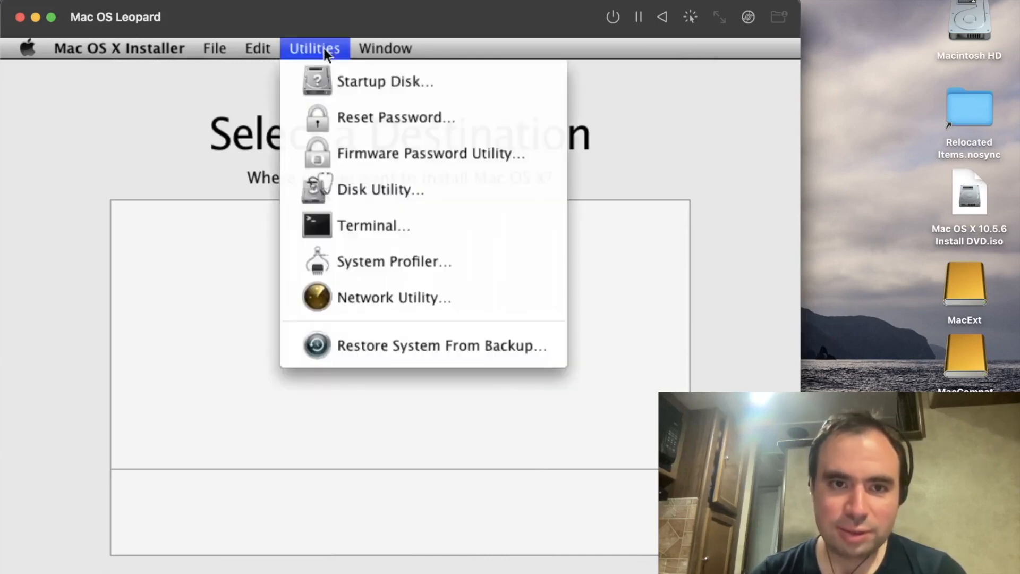
{"action": "left_click", "coordinate": [372, 181]}
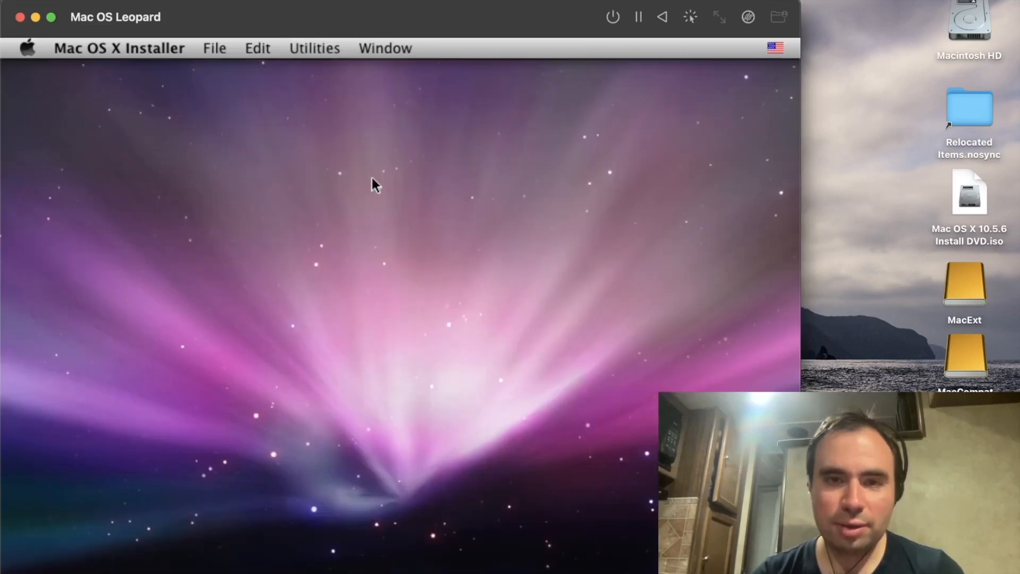
Step: Set the 25 GB QEMU HARDDISK to a 1 Partition volume scheme and name the volume MacOS
{"action": "left_click", "coordinate": [181, 123]}
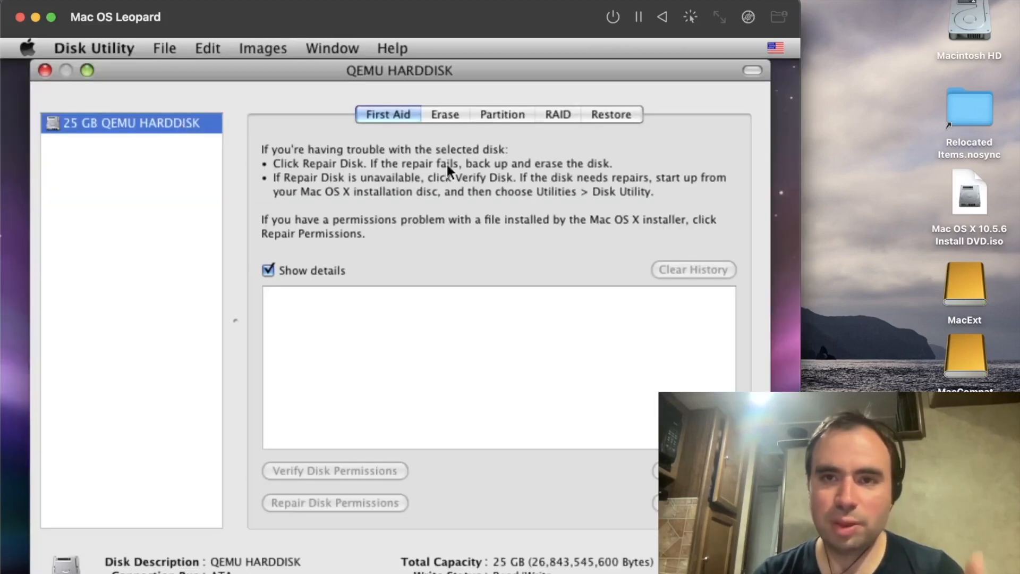
{"action": "left_click", "coordinate": [486, 116]}
{"action": "left_click", "coordinate": [343, 177]}
{"action": "left_click", "coordinate": [342, 193]}
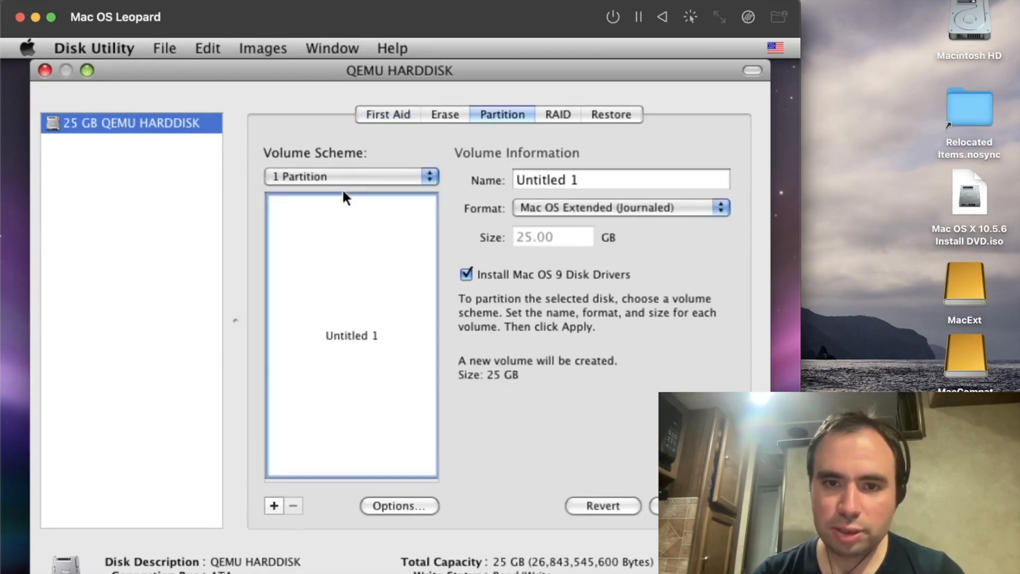
{"action": "key", "text": "Tab"}
{"action": "type", "text": "MacOS"}
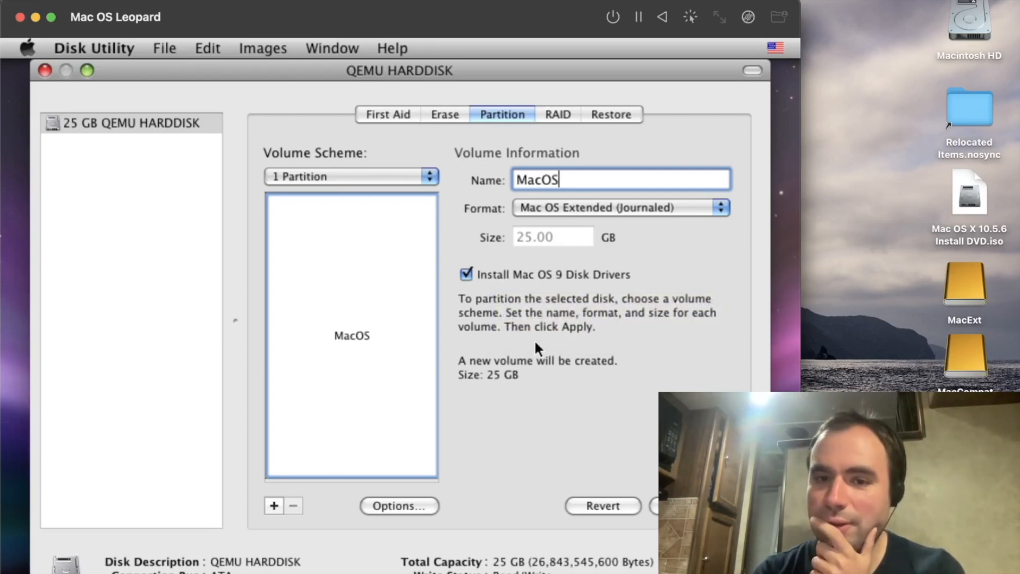
Step: Turn off installing the Mac OS 9 disk drivers and partition the QEMU HARDDISK
{"action": "left_click", "coordinate": [468, 272]}
{"action": "left_click", "coordinate": [688, 506]}
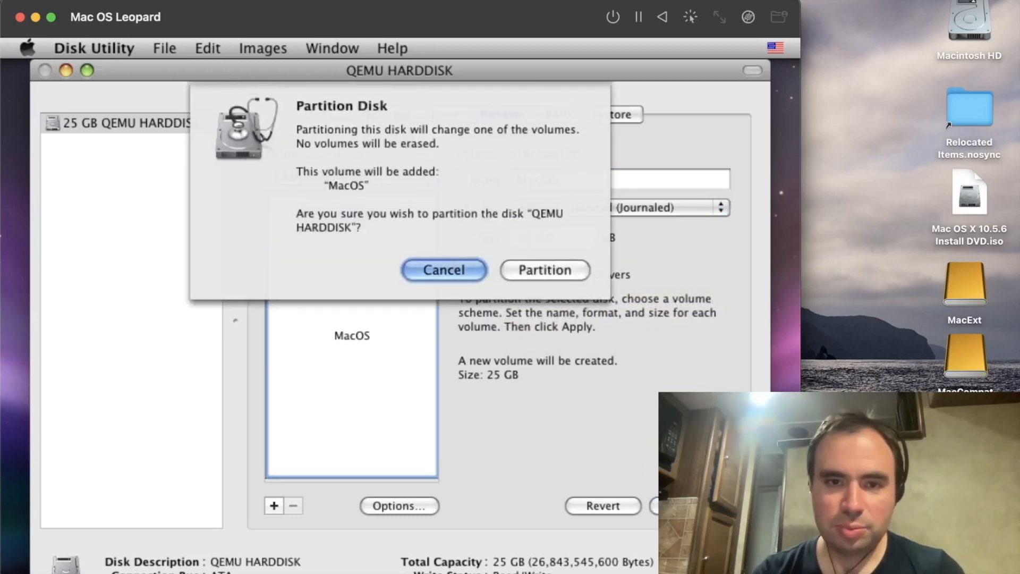
{"action": "left_click", "coordinate": [534, 272]}
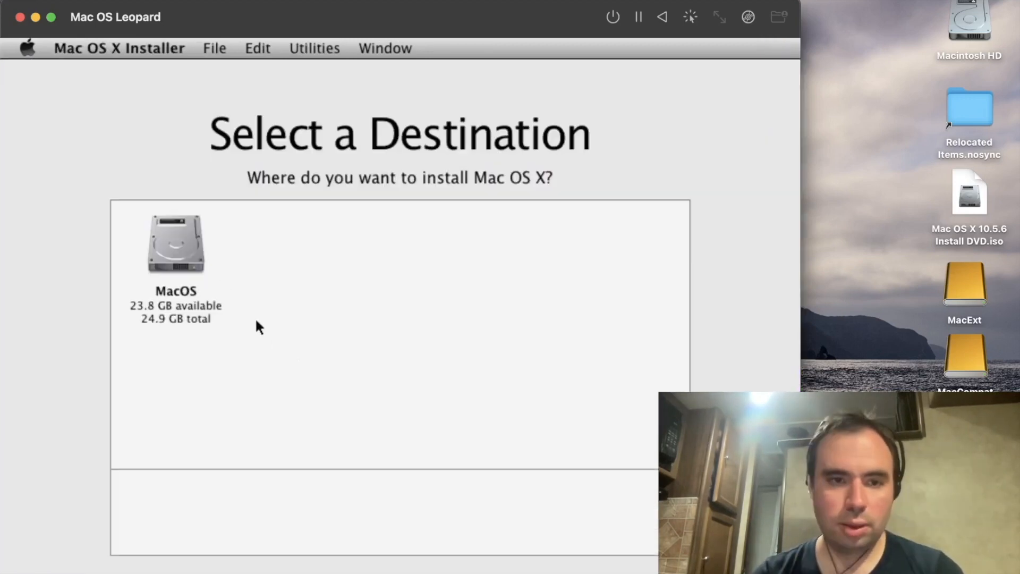
Step: Choose the MacOS volume as the installation destination and open its installation options
{"action": "left_click", "coordinate": [194, 251]}
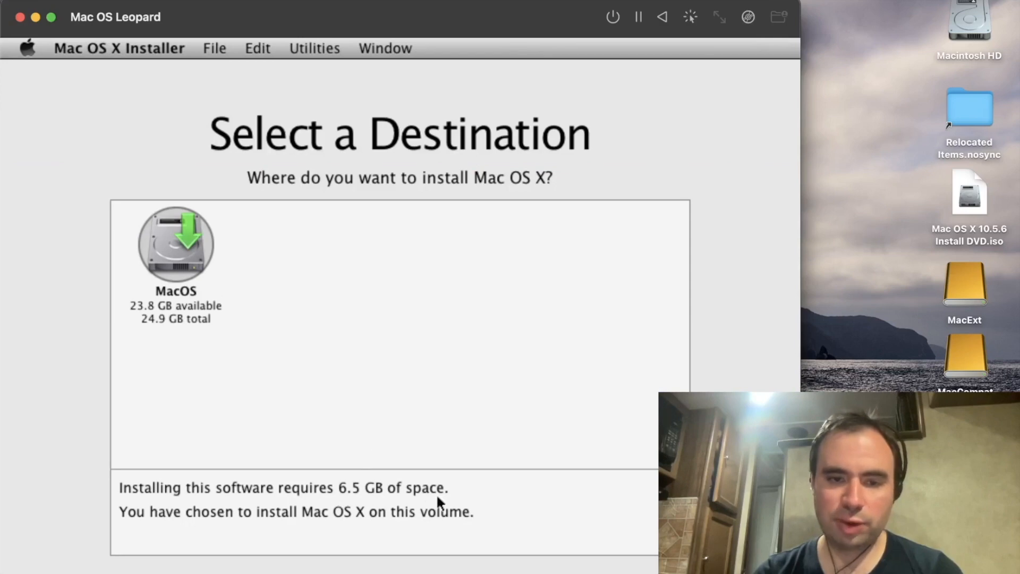
{"action": "left_click", "coordinate": [146, 573]}
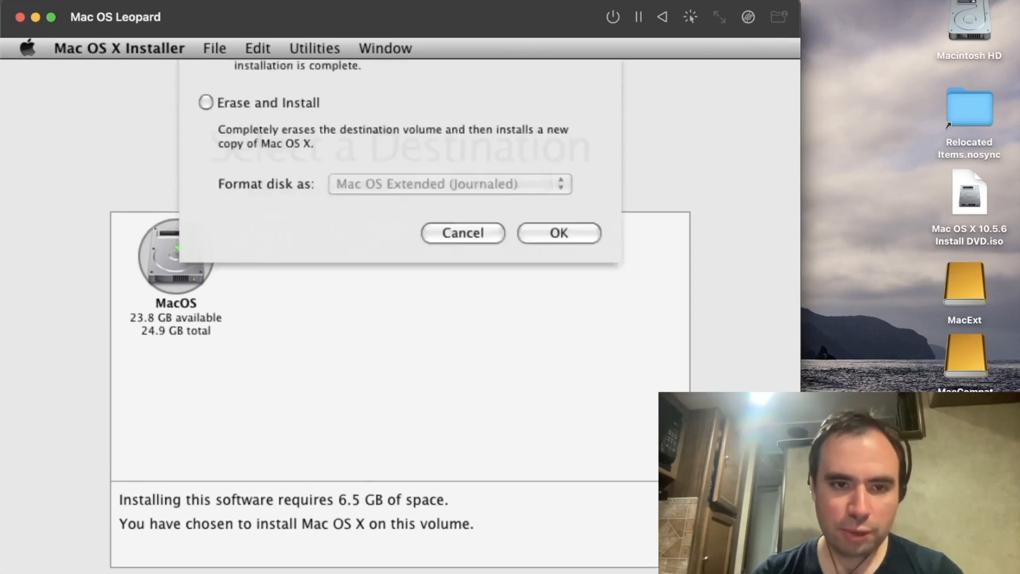